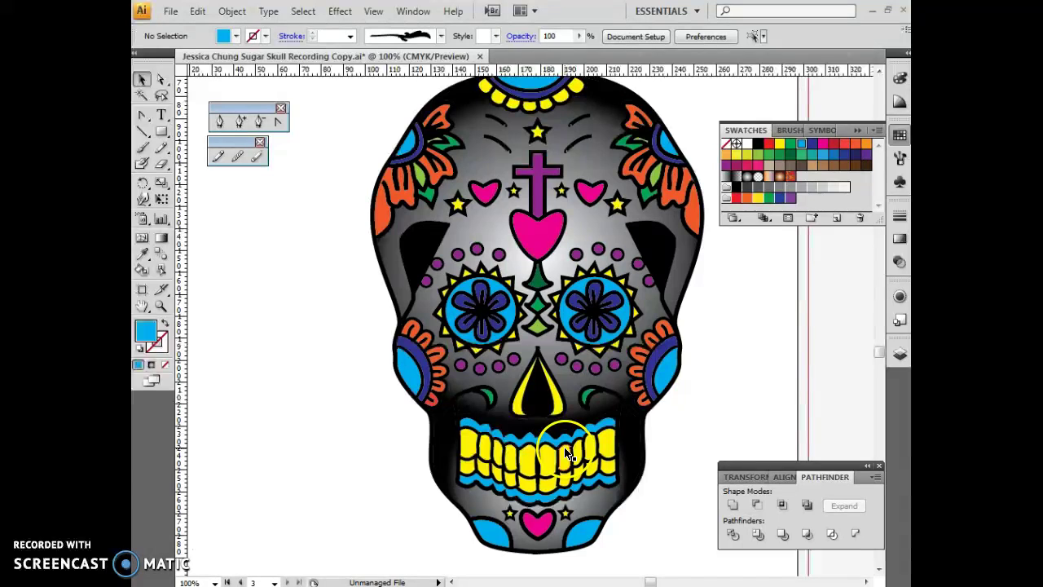
Step: Fit the whole artboard with the coloured skull in view
click(214, 581)
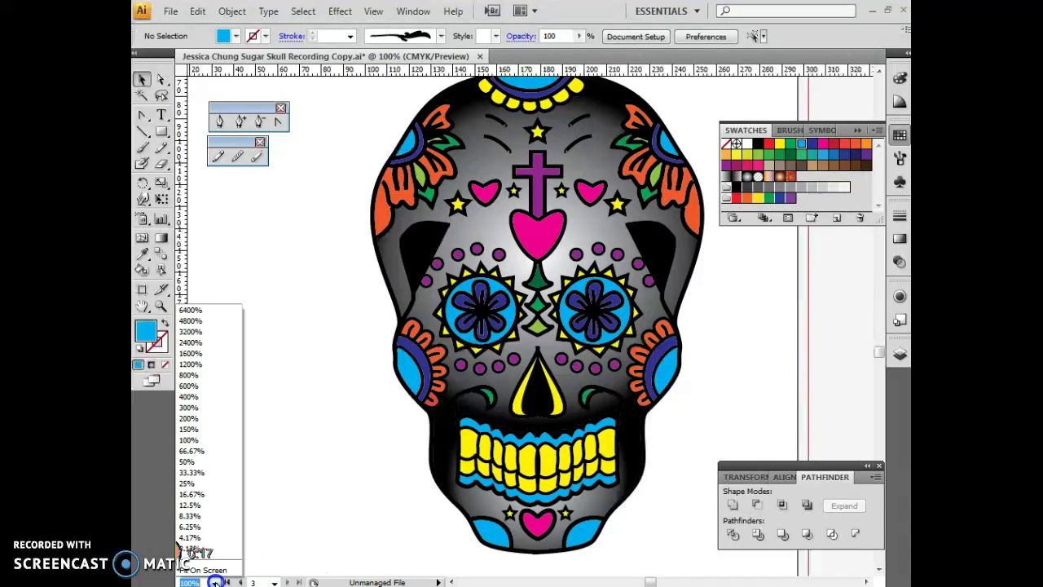
click(209, 554)
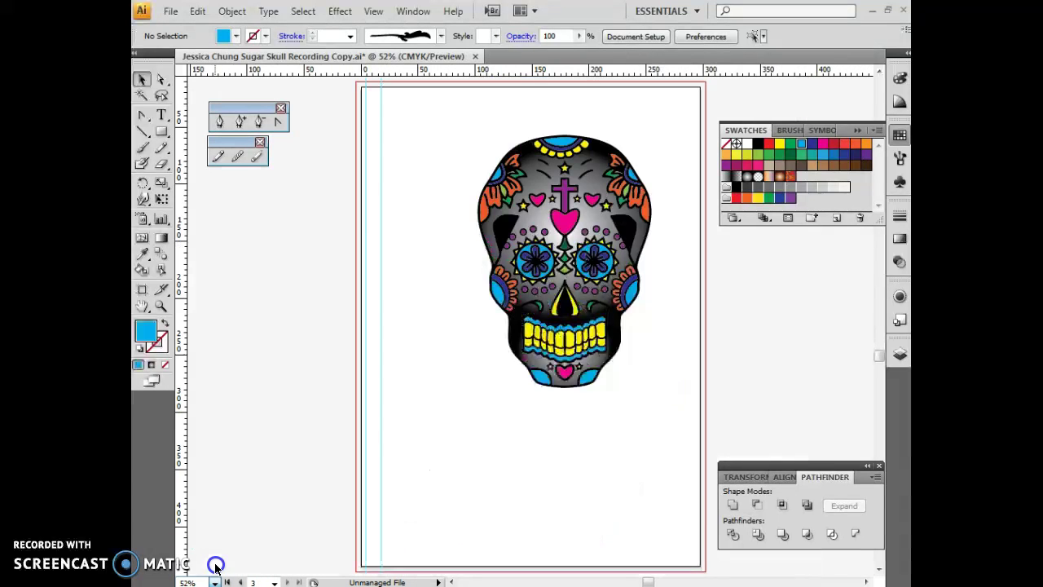
click(493, 433)
click(492, 181)
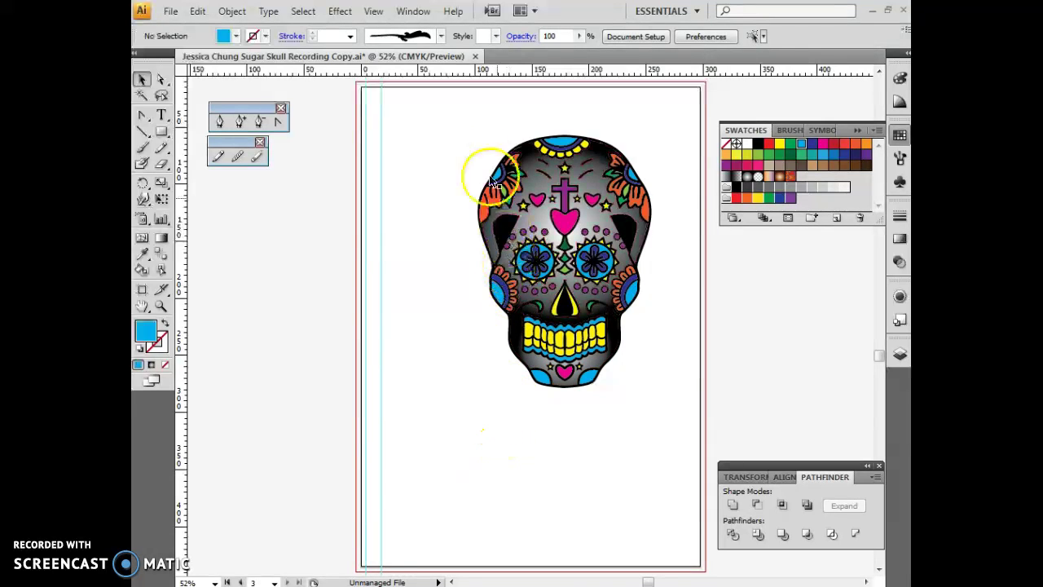
drag(449, 121, 673, 412)
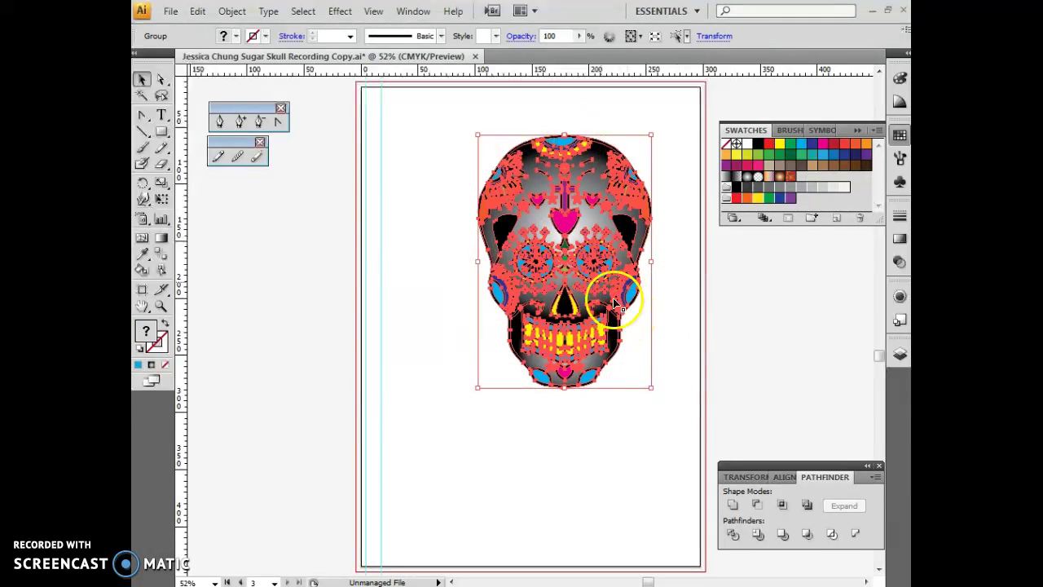
right_click(588, 253)
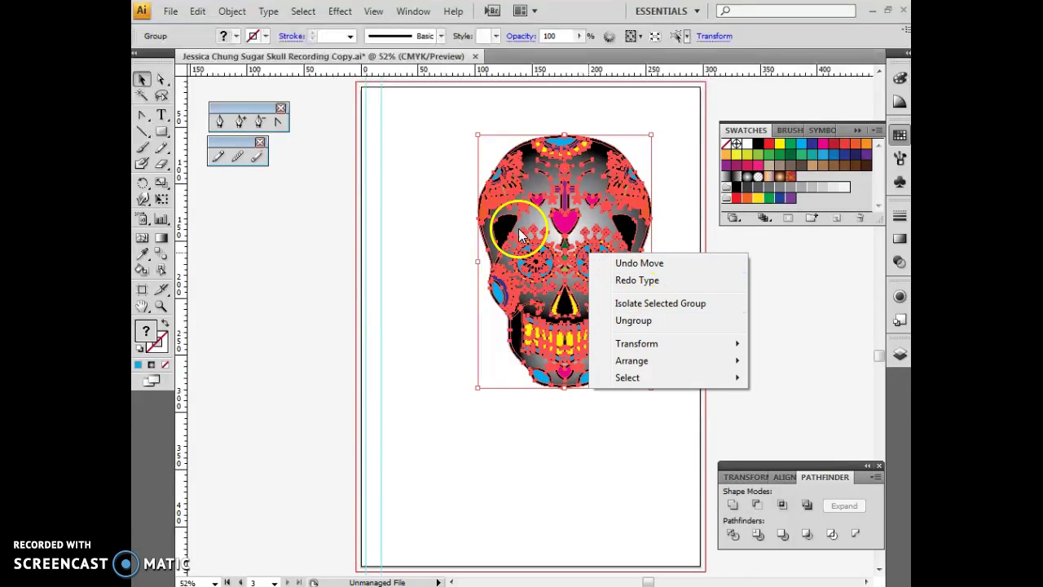
click(445, 175)
click(445, 174)
right_click(529, 178)
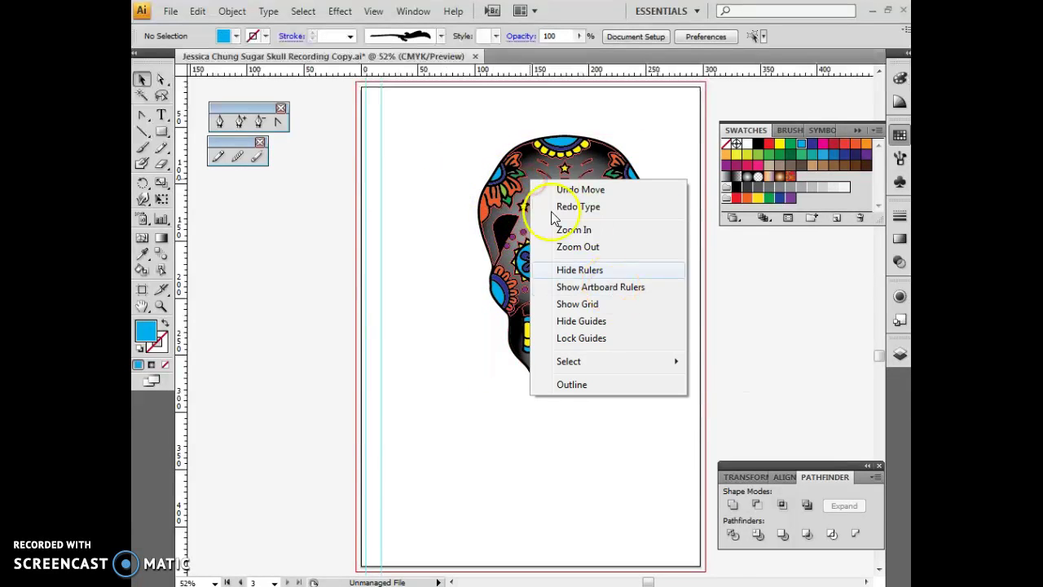
click(447, 106)
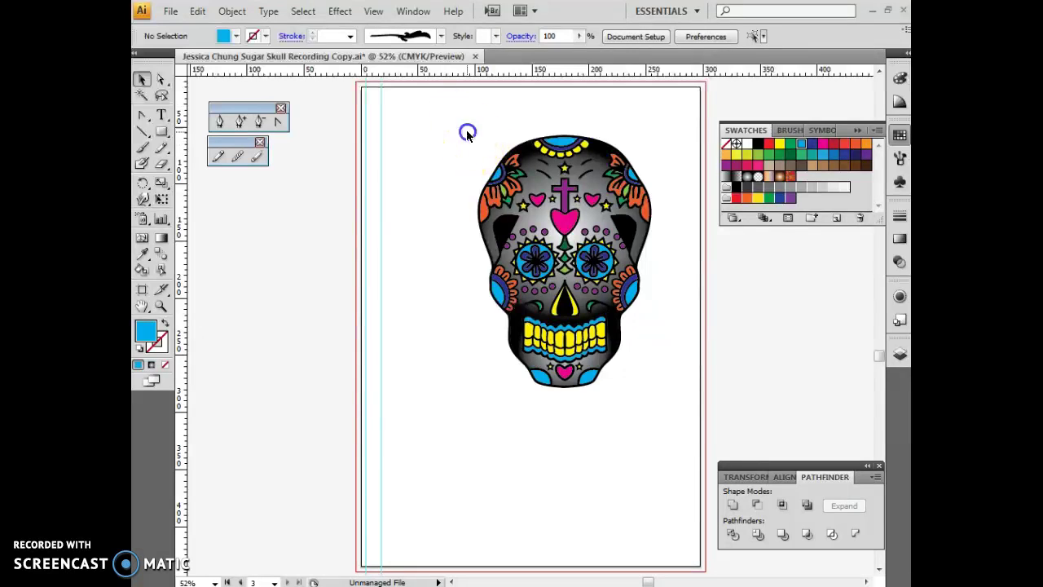
Step: Ungroup the complete coloured skull artwork and group all of its parts again
drag(663, 410, 652, 265)
right_click(578, 275)
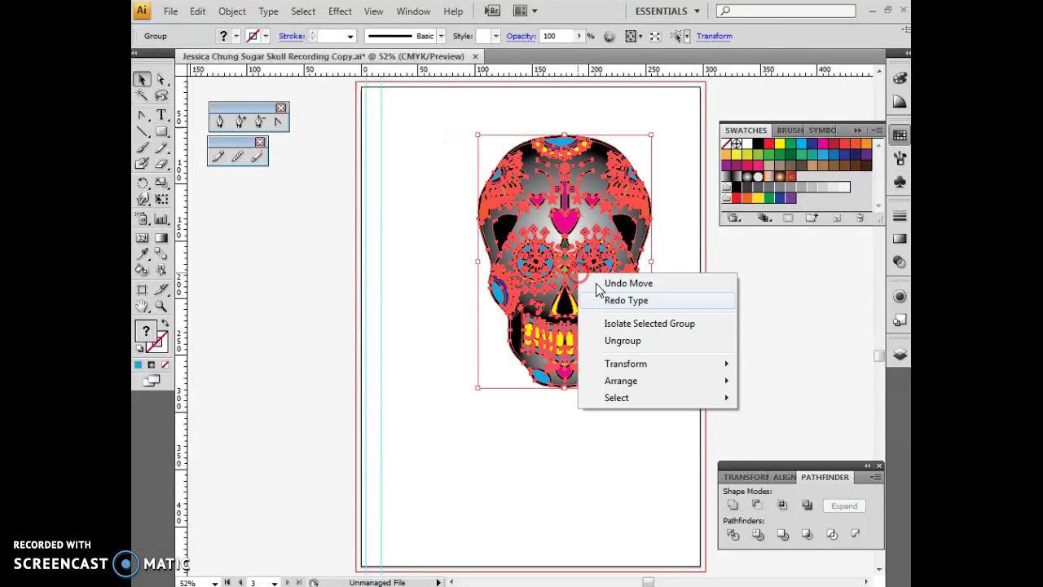
click(625, 342)
right_click(563, 240)
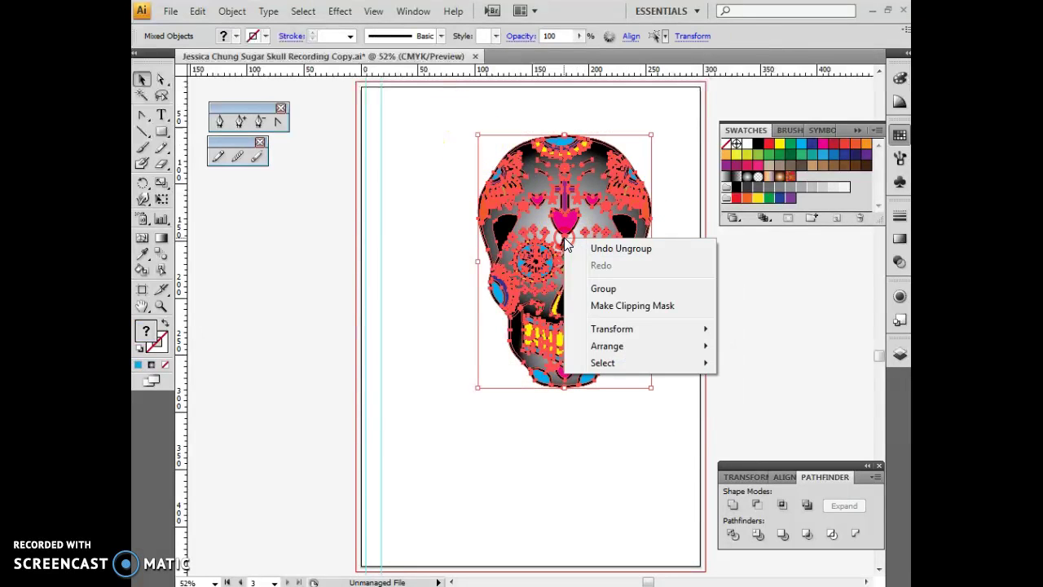
click(628, 298)
click(630, 448)
Step: Enlarge the skull group proportionally and centre it horizontally in the upper part of the artboard
drag(578, 300, 541, 285)
drag(593, 372, 642, 402)
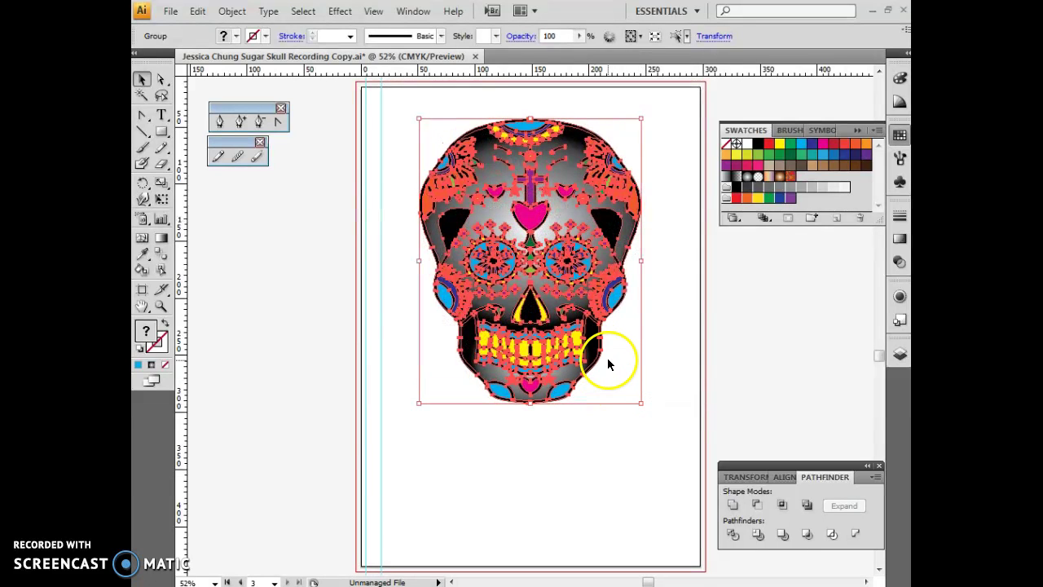
drag(642, 403, 636, 405)
mouse_move(490, 282)
mouse_down()
mouse_move(523, 284)
mouse_move(510, 284)
mouse_up()
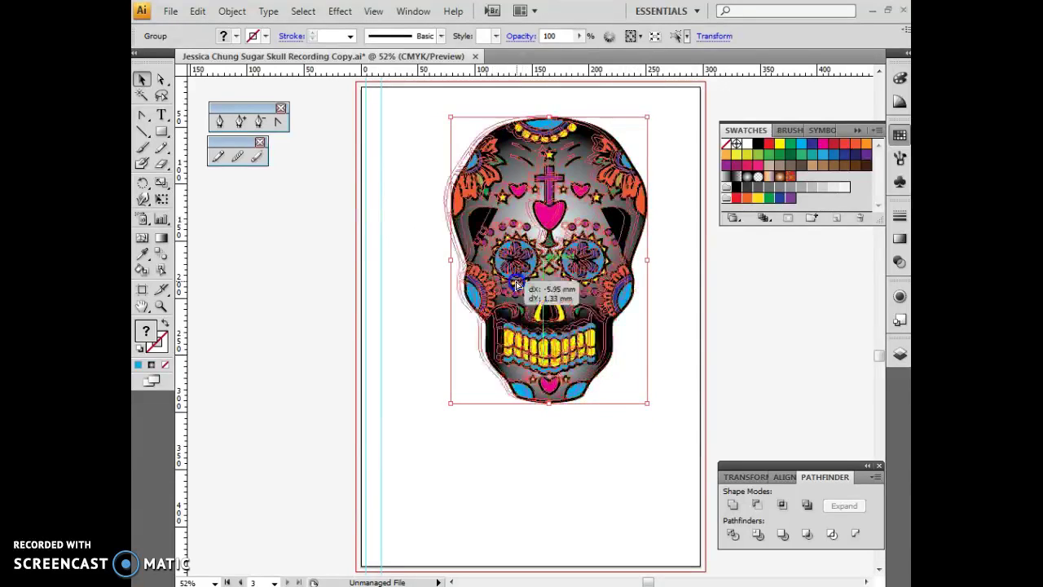
click(398, 489)
click(457, 494)
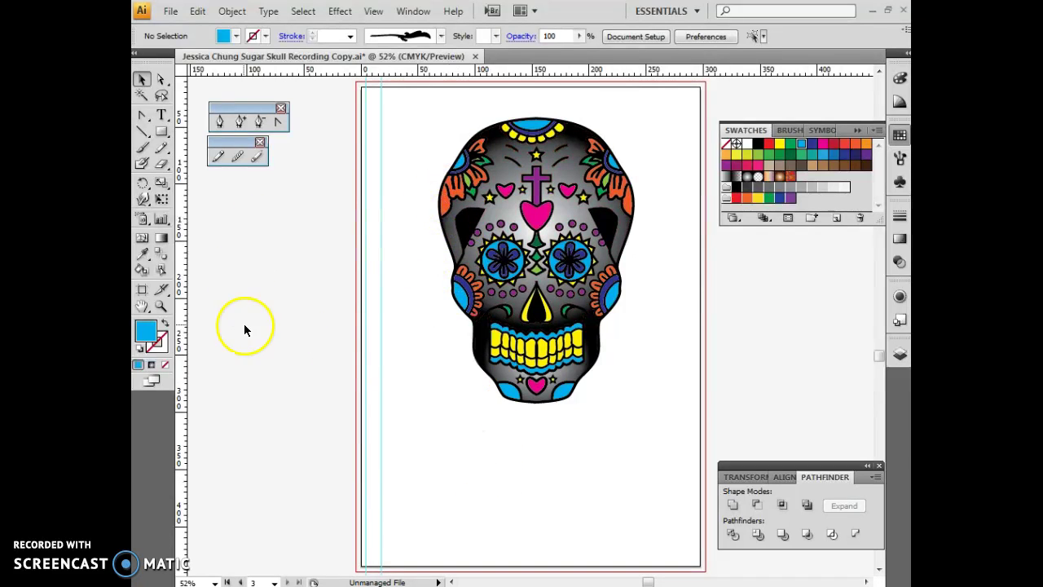
Step: Add the title text "DIA DE LOS MUERTOS" below the skull, enlarged to about 92 pt and centred under it
click(161, 116)
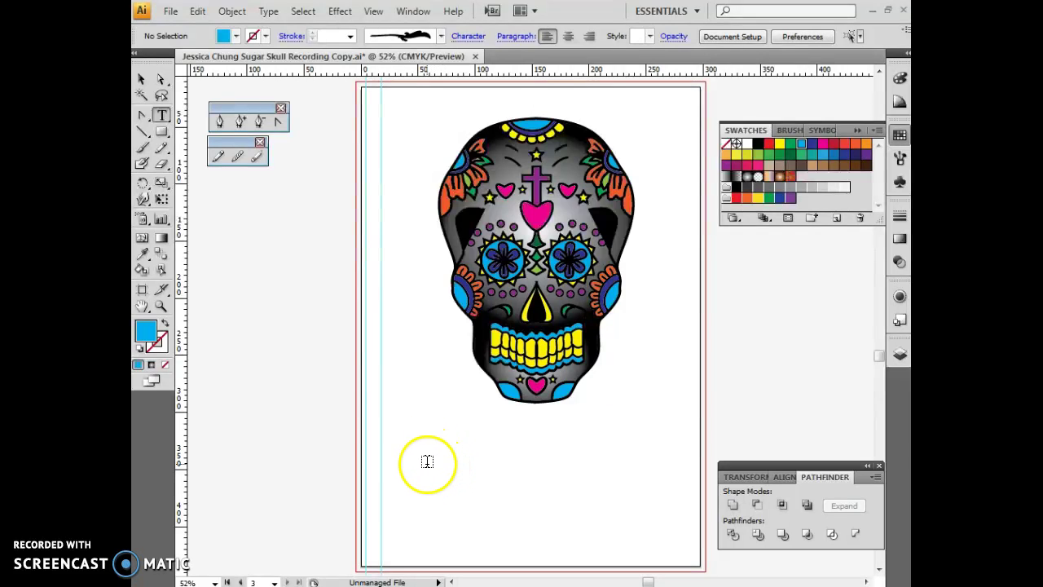
click(482, 440)
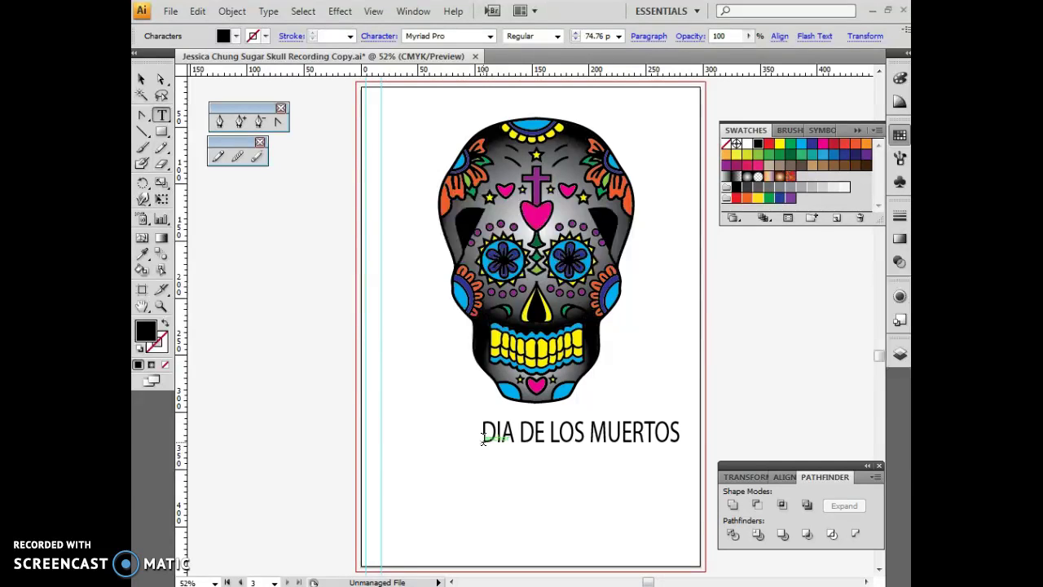
click(141, 80)
drag(536, 434, 486, 436)
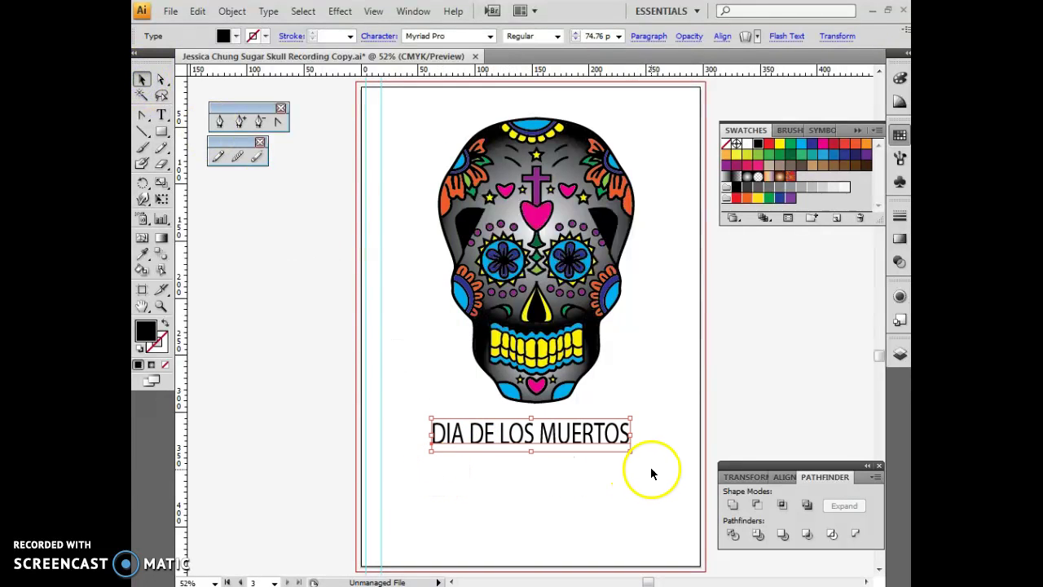
drag(630, 451, 674, 497)
mouse_move(628, 438)
mouse_down()
mouse_move(598, 438)
mouse_move(609, 435)
mouse_up()
click(610, 486)
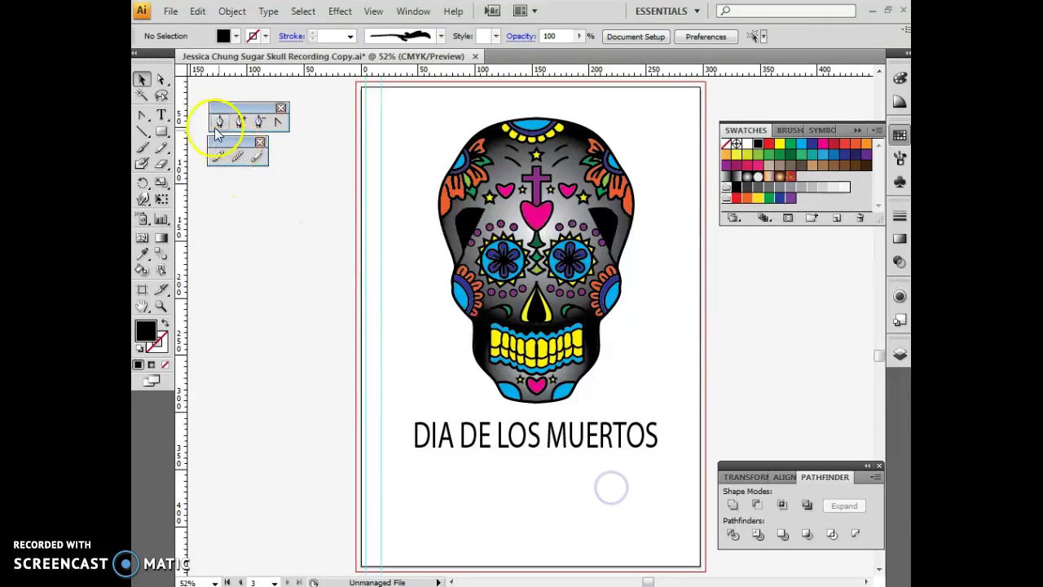
Step: Add a byline with "BY" and the artist's name directly under the title, scaled to match the title's width
click(160, 115)
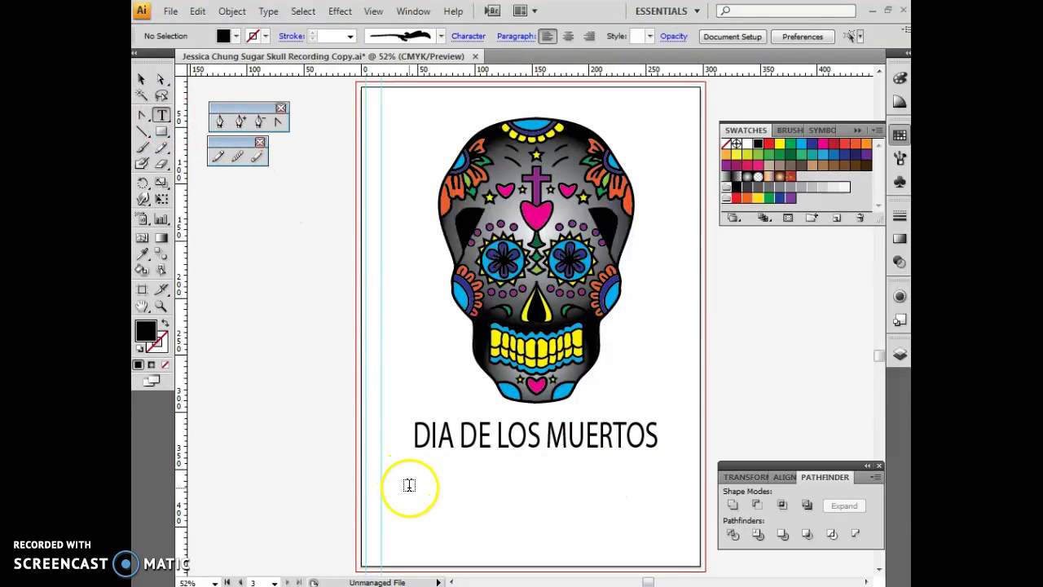
click(408, 484)
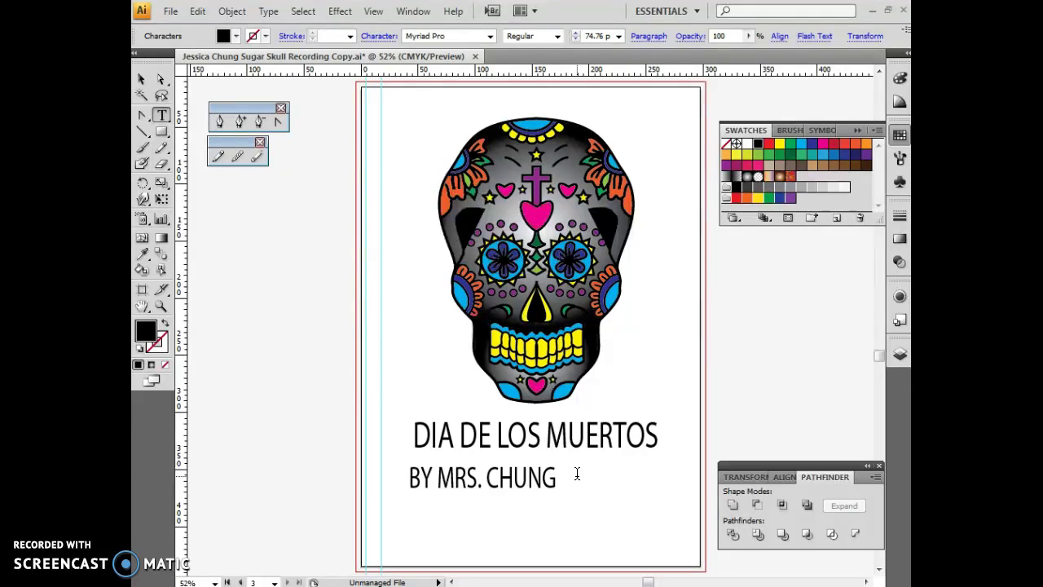
text(BY MRS. CHUNG)
click(141, 79)
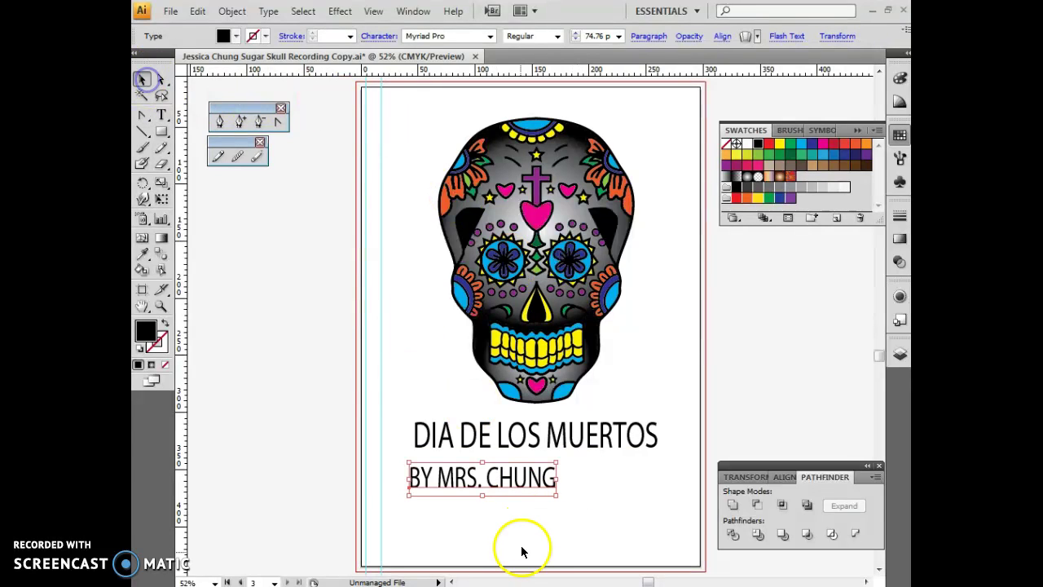
drag(513, 482, 522, 478)
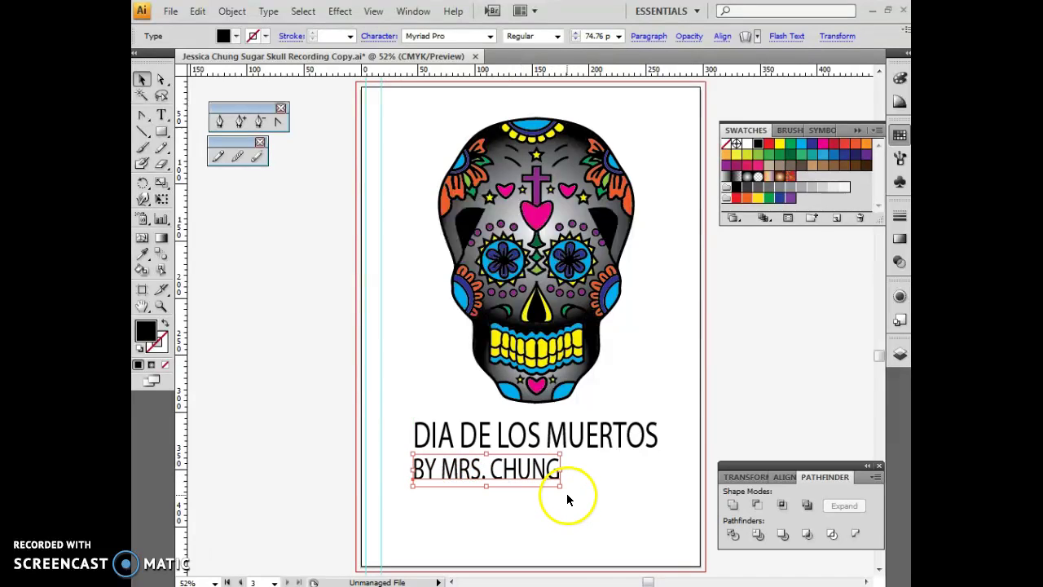
drag(562, 484, 659, 504)
Step: Change the font of the "DIA DE LOS MUERTOS" title to Onyx after trying OCR A Extended
click(624, 426)
click(580, 446)
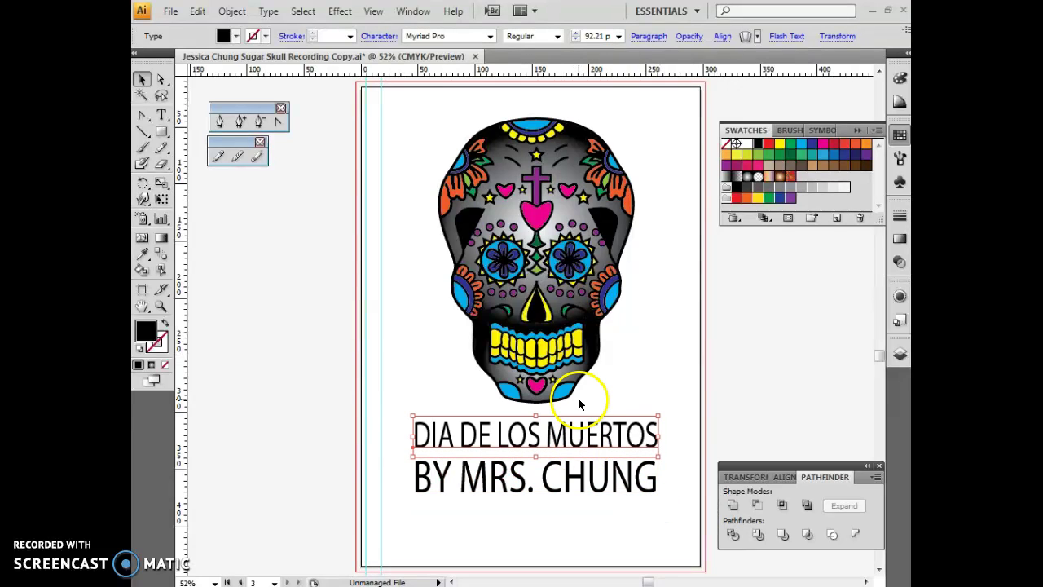
click(490, 37)
click(477, 103)
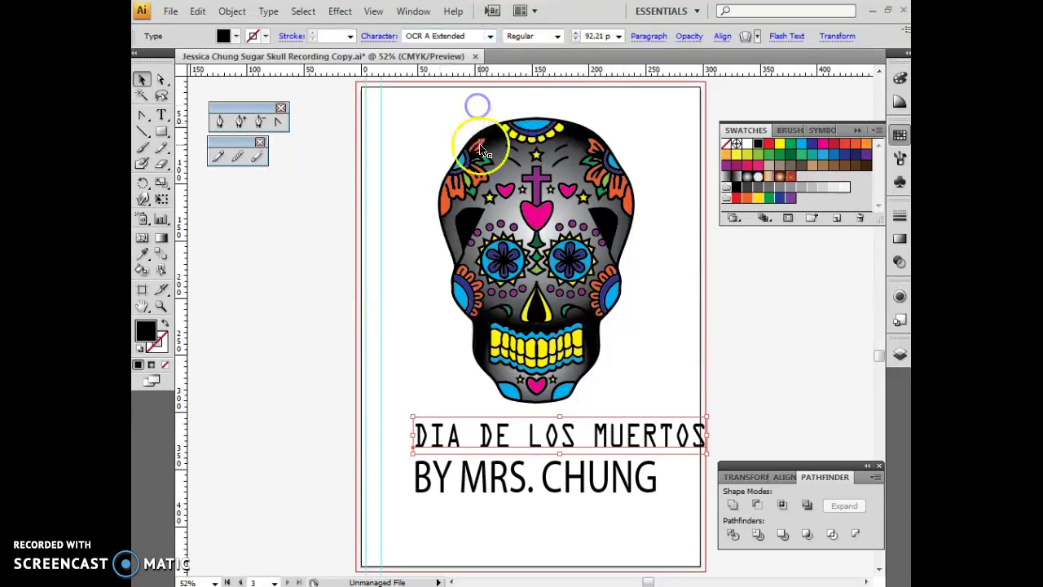
click(490, 36)
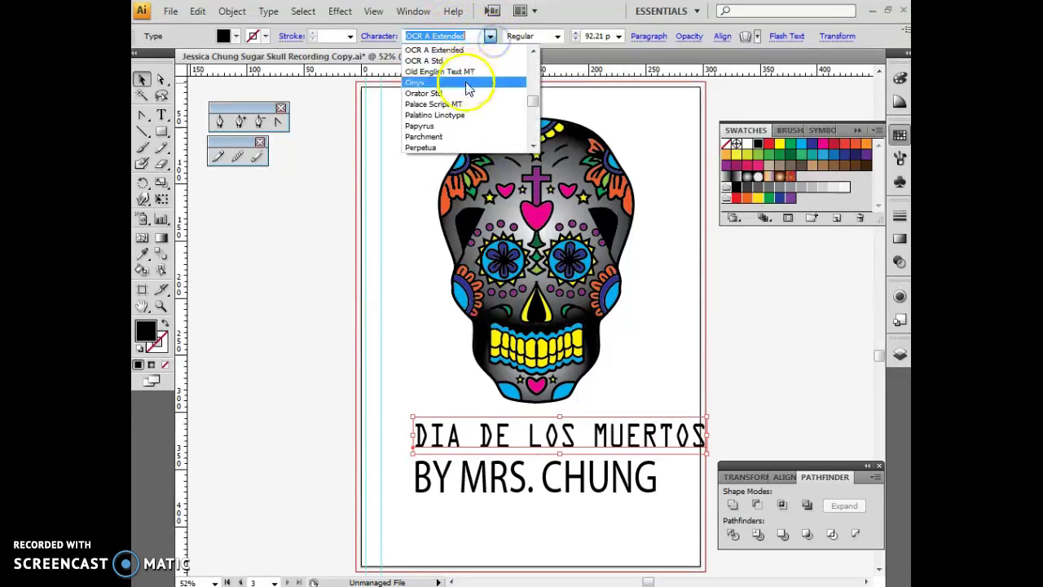
click(468, 84)
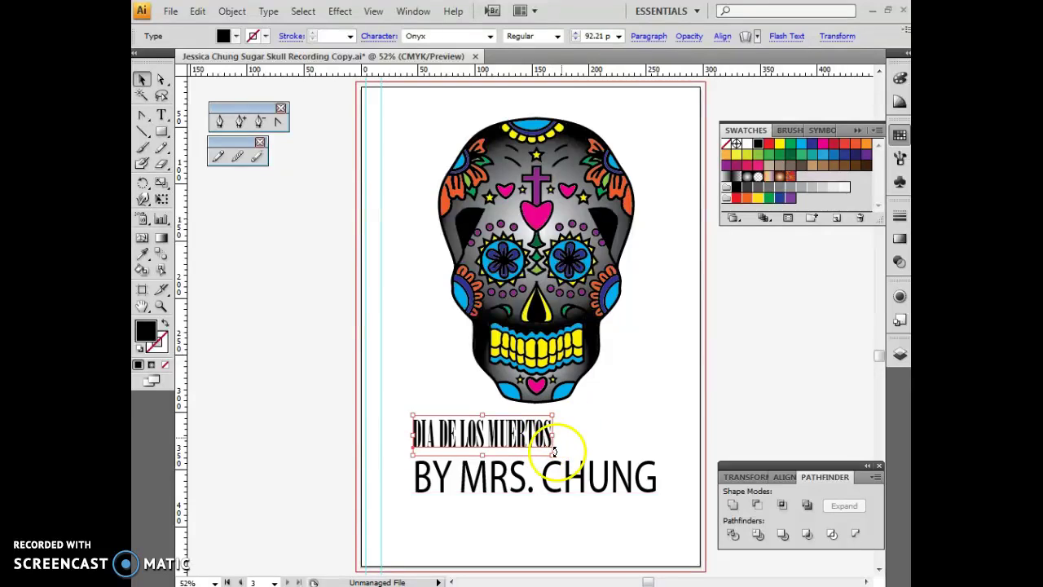
click(558, 475)
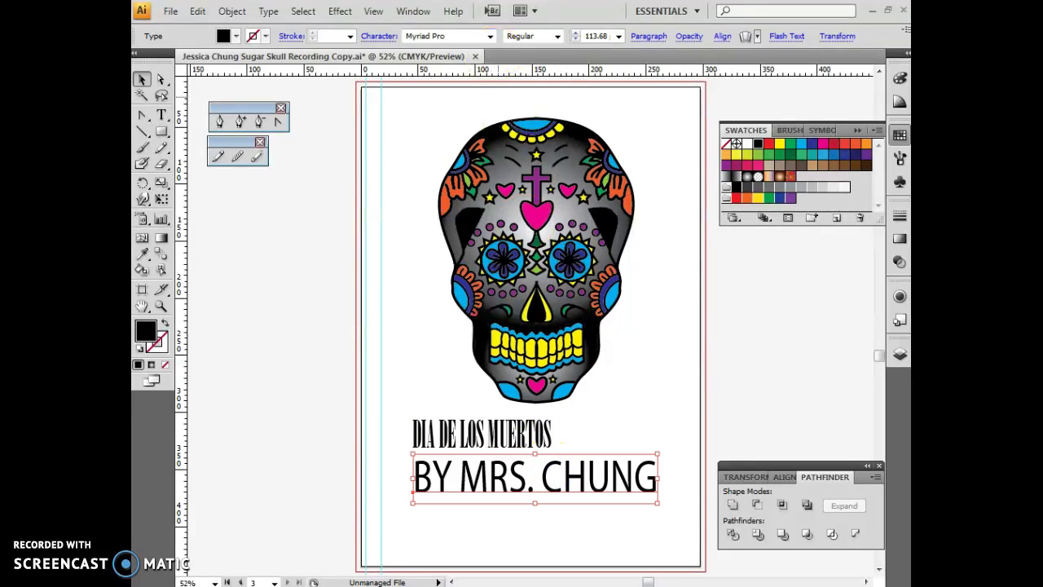
click(489, 37)
click(461, 55)
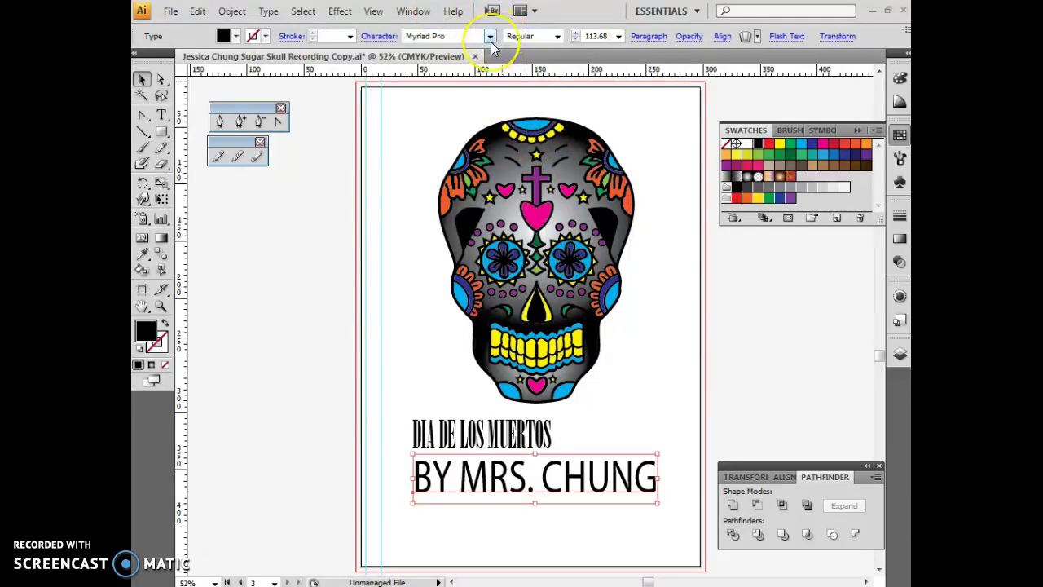
click(490, 41)
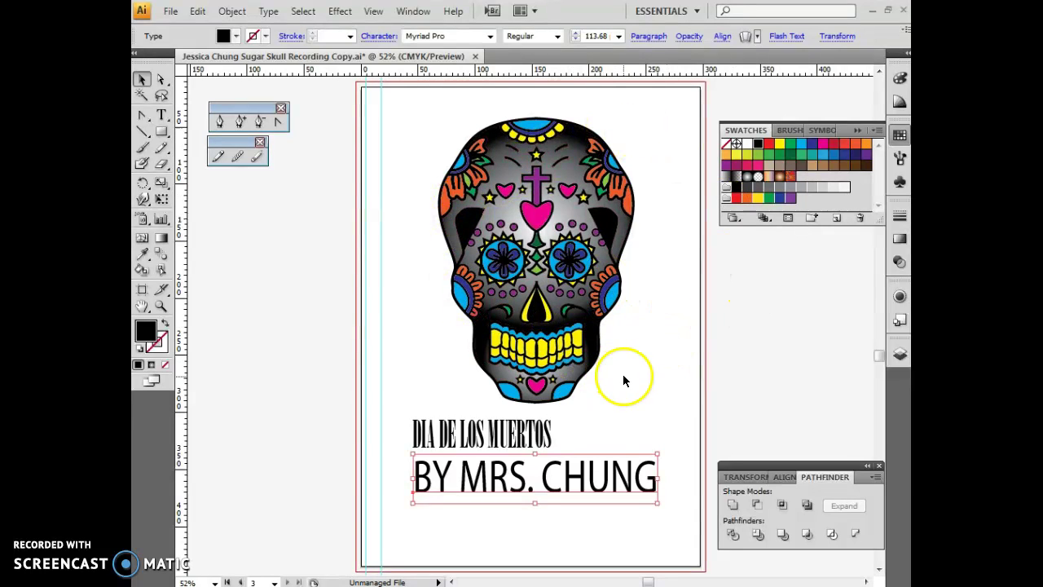
scroll(648, 388, up, 10)
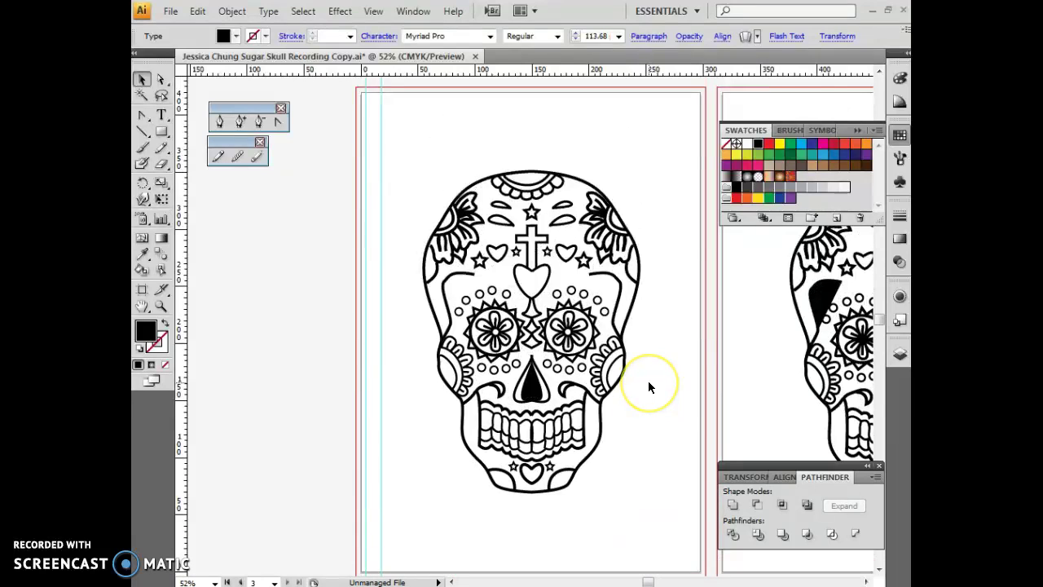
scroll(649, 387, down, 10)
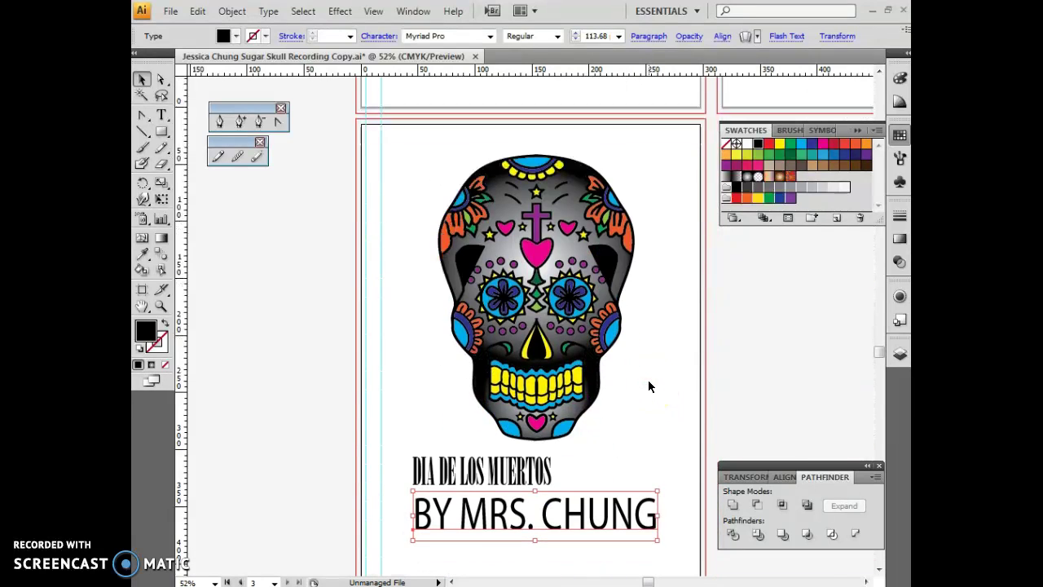
scroll(648, 387, down, 1)
drag(647, 380, 614, 379)
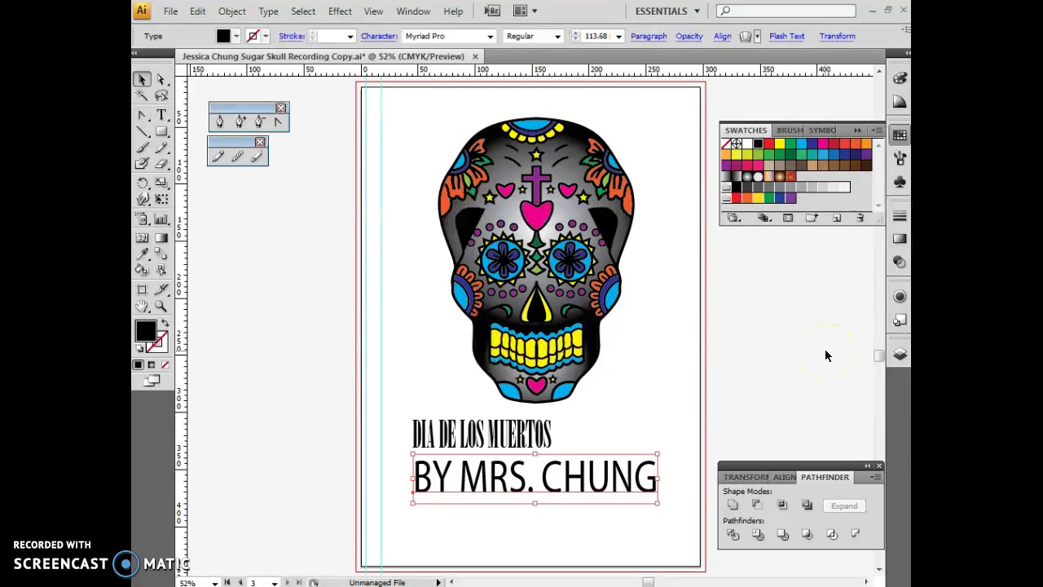
scroll(746, 392, up, 10)
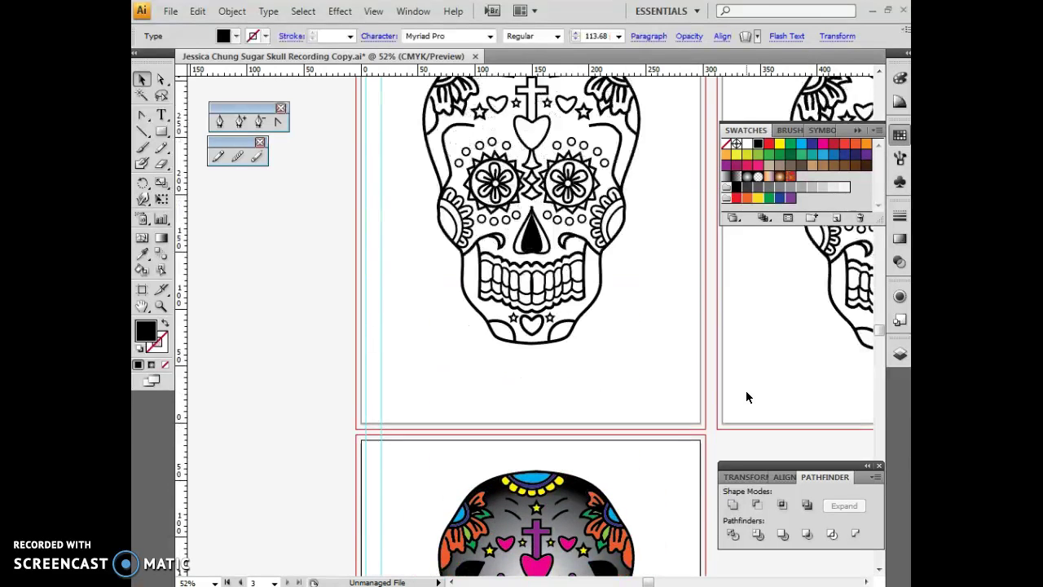
scroll(639, 406, down, 8)
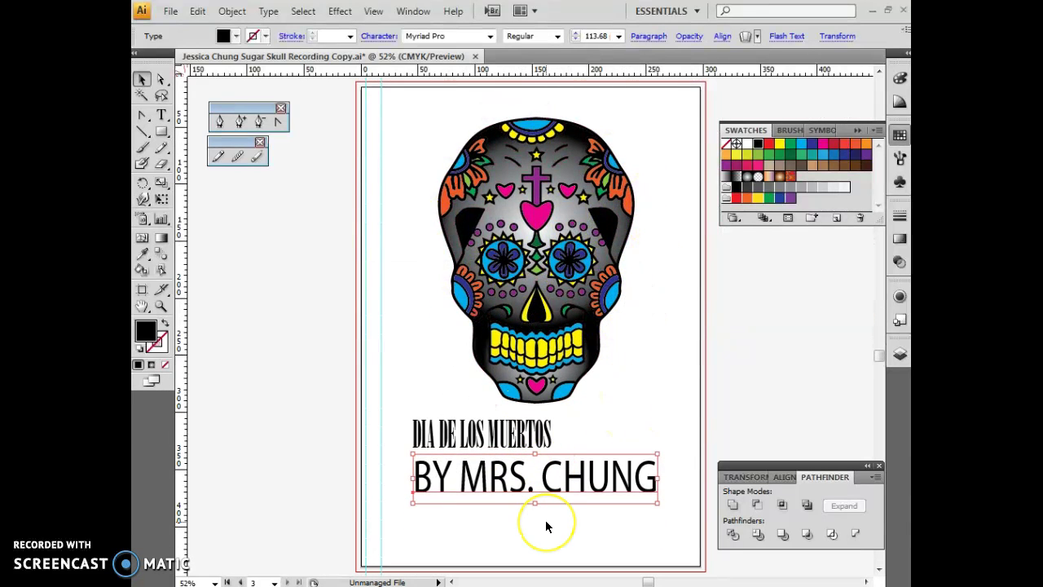
Step: Deselect the byline and save the document under its existing name
click(289, 431)
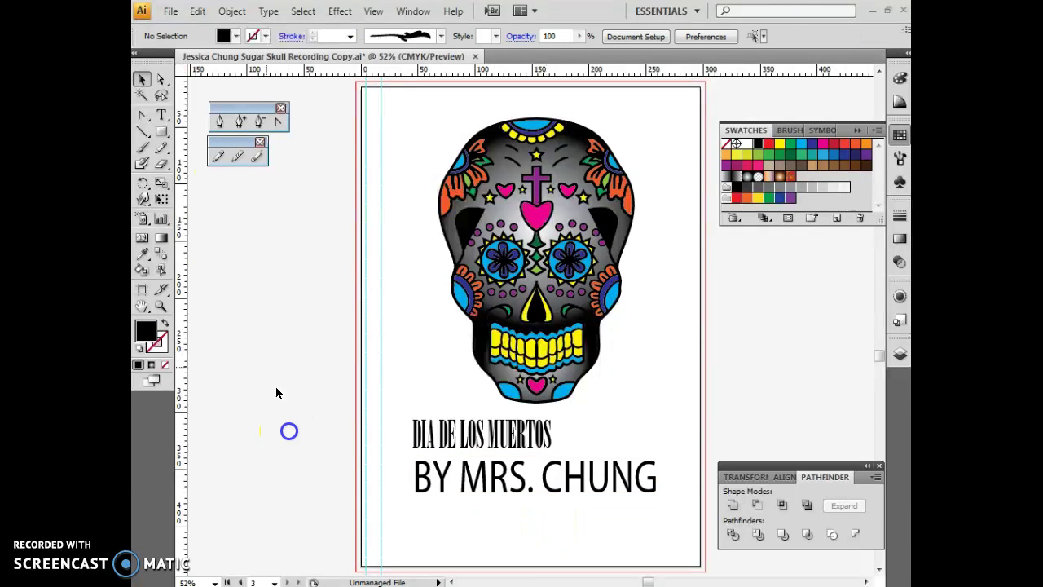
click(170, 11)
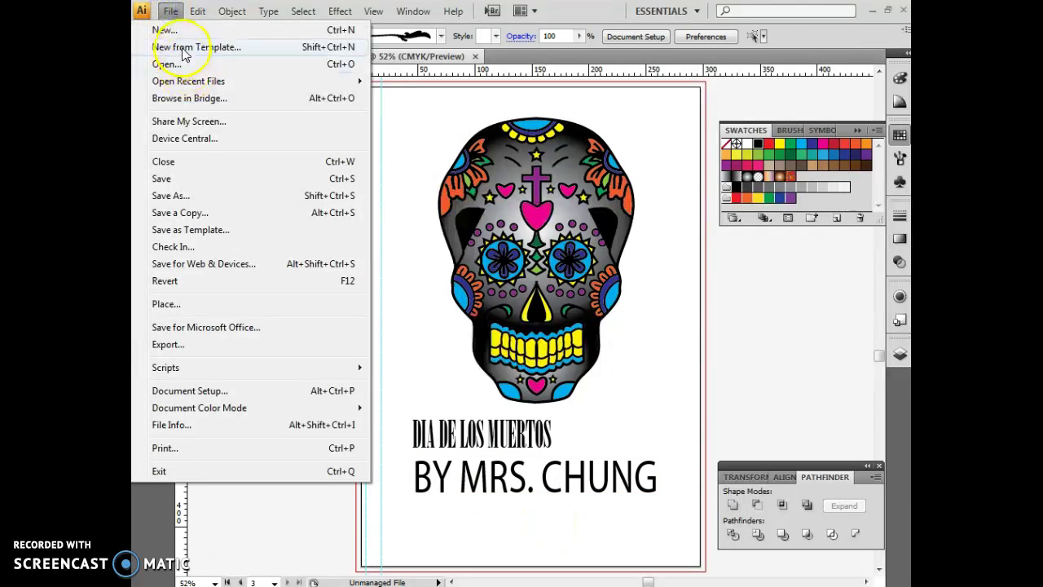
click(181, 177)
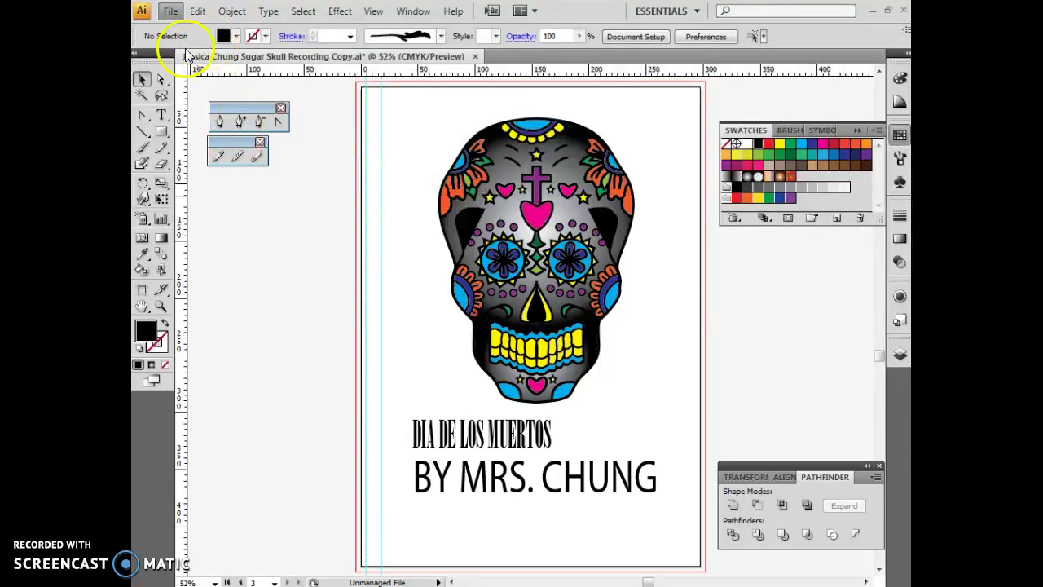